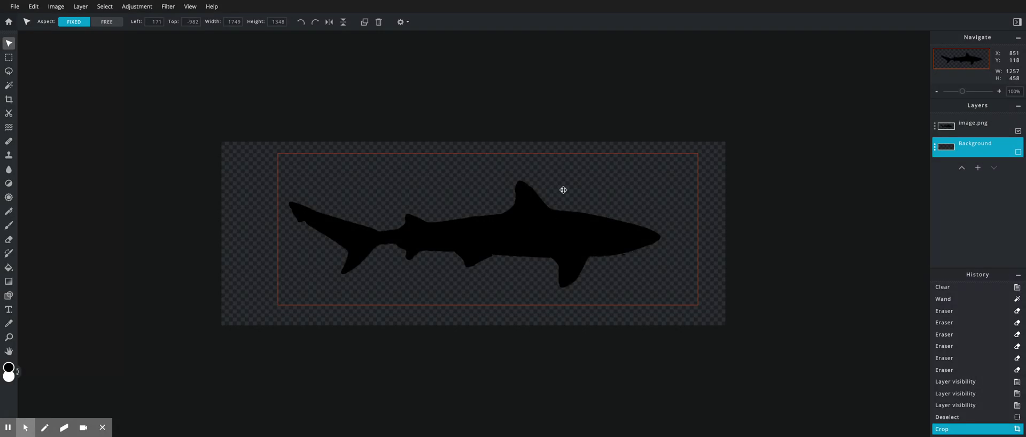
Step: Select the image.png layer that holds the black shark silhouette
{"action": "left_click", "coordinate": [531, 236]}
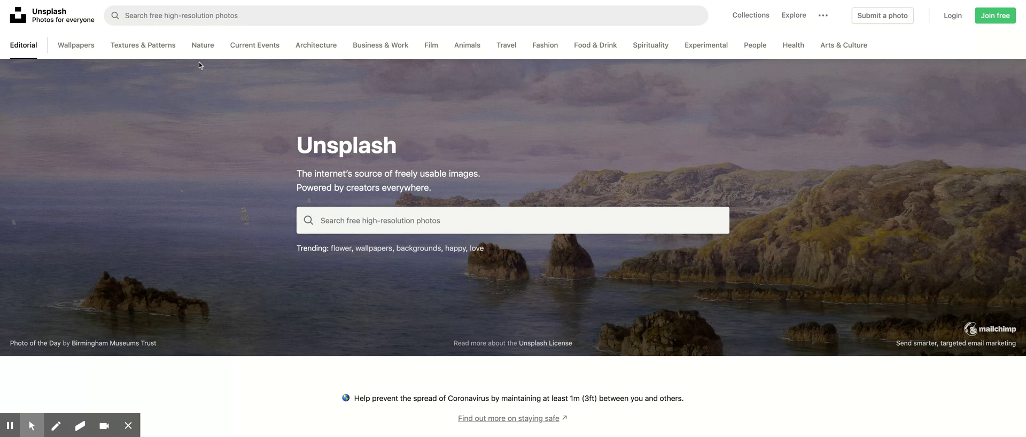
Step: Search Unsplash for 'sharks' and scroll through the results grid
{"action": "left_click", "coordinate": [179, 21]}
{"action": "type", "text": "shar"}
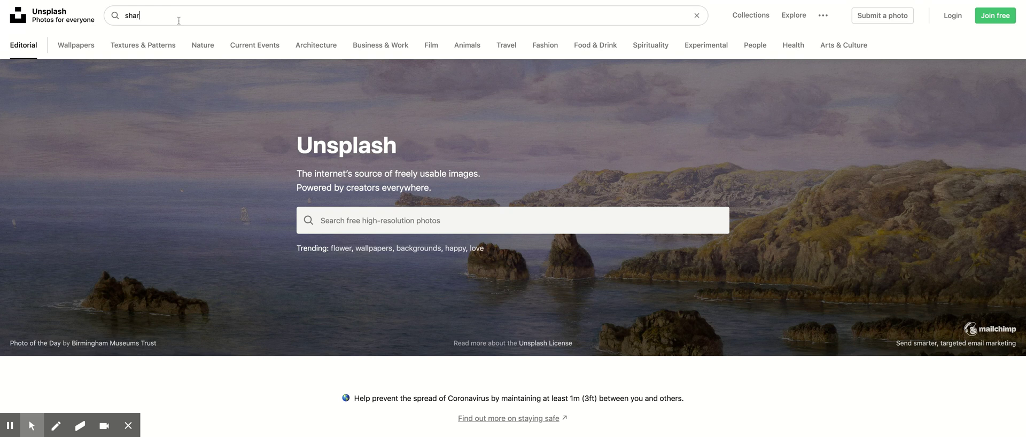
{"action": "type", "text": "ks"}
{"action": "key", "text": "Return"}
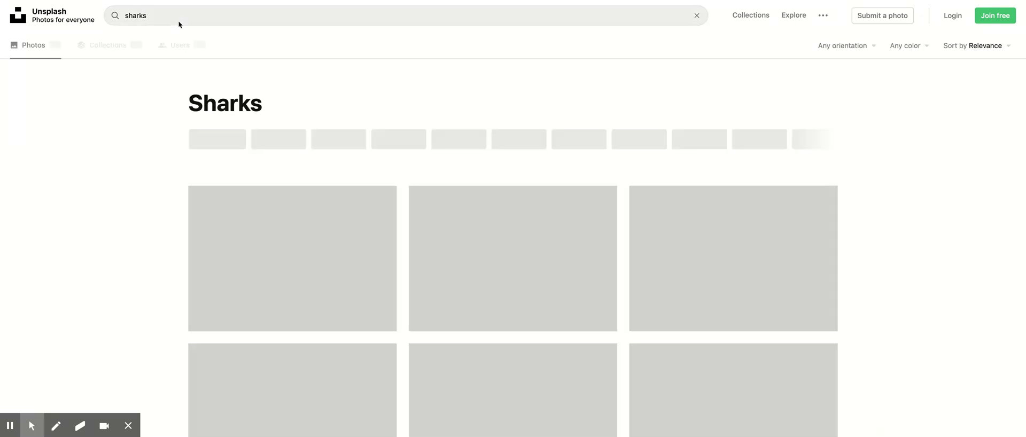
{"action": "scroll", "coordinate": [587, 216], "scroll_direction": "down", "scroll_amount": 3}
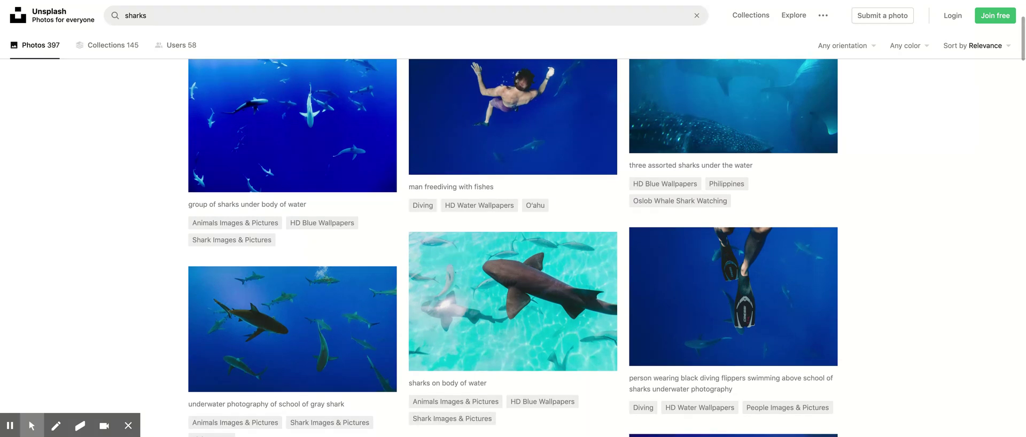
{"action": "scroll", "coordinate": [582, 212], "scroll_direction": "up", "scroll_amount": 1}
{"action": "scroll", "coordinate": [439, 178], "scroll_direction": "up", "scroll_amount": 1}
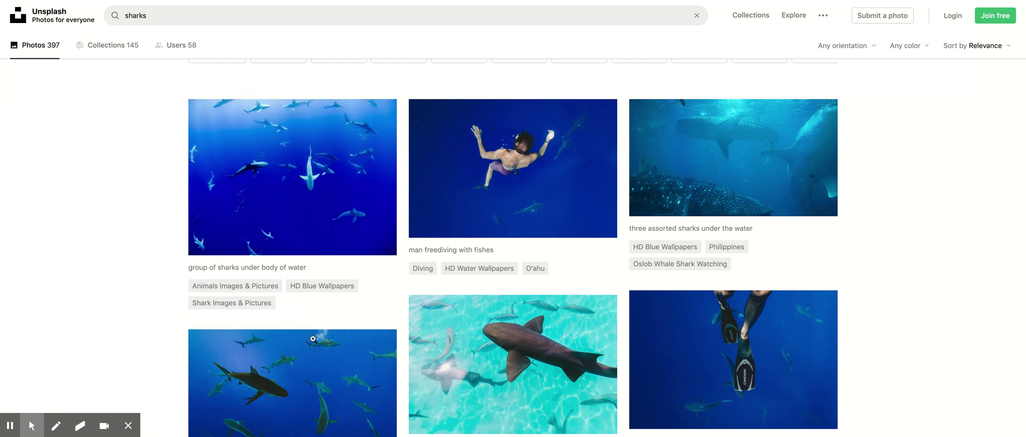
{"action": "scroll", "coordinate": [322, 348], "scroll_direction": "down", "scroll_amount": 2}
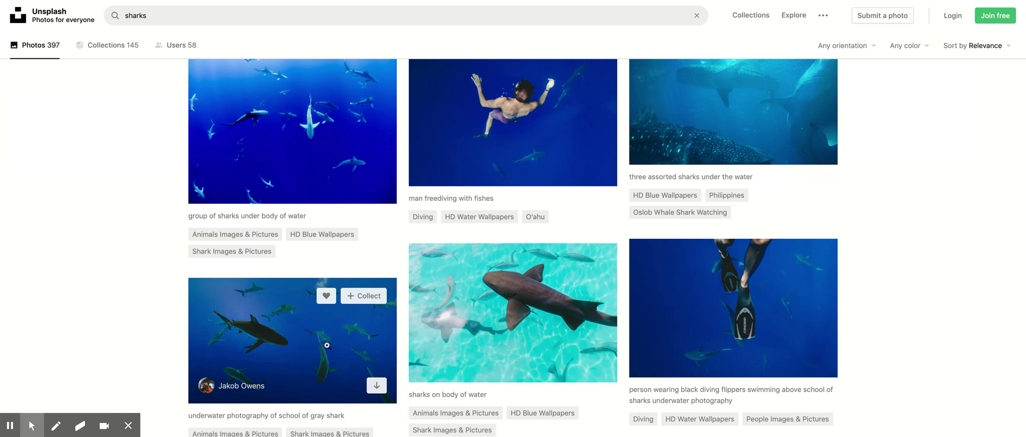
{"action": "scroll", "coordinate": [544, 337], "scroll_direction": "down", "scroll_amount": 1}
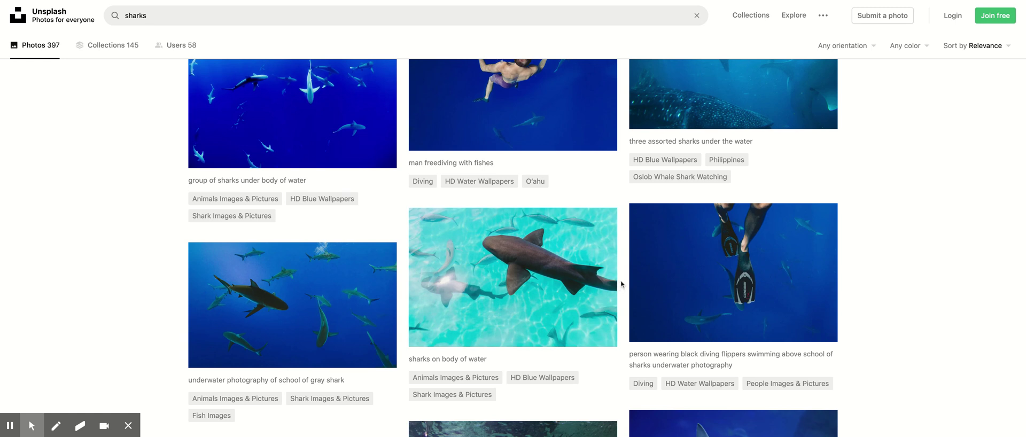
{"action": "scroll", "coordinate": [701, 364], "scroll_direction": "down", "scroll_amount": 2}
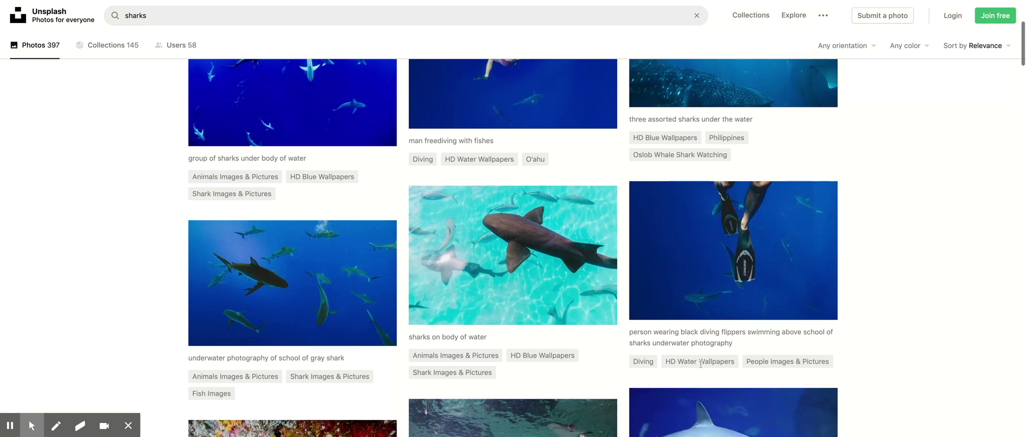
{"action": "scroll", "coordinate": [647, 321], "scroll_direction": "down", "scroll_amount": 3}
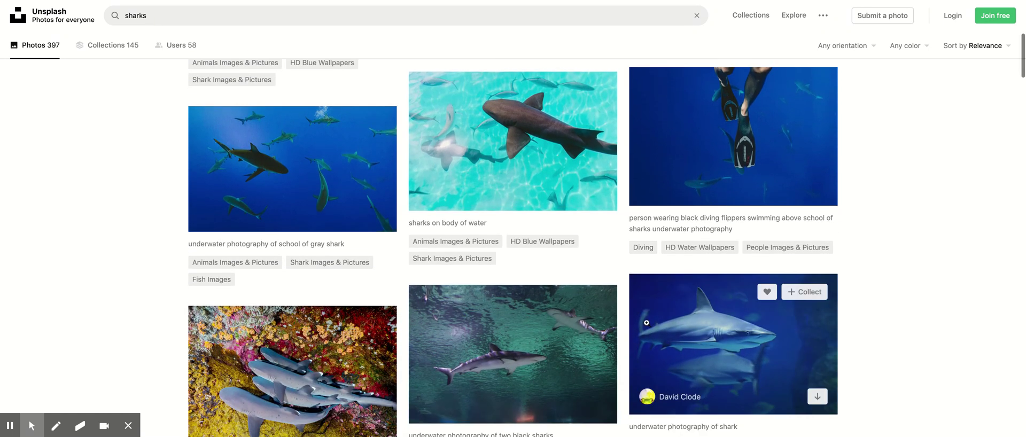
{"action": "scroll", "coordinate": [646, 323], "scroll_direction": "down", "scroll_amount": 3}
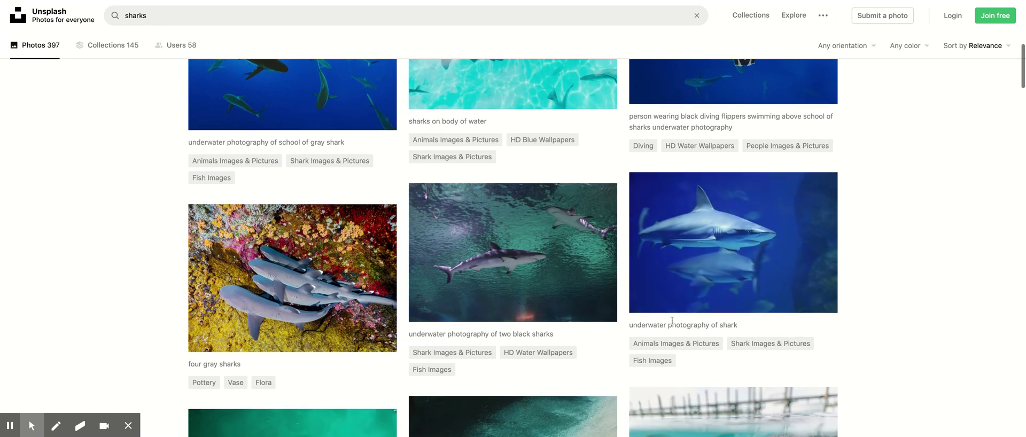
{"action": "mouse_move", "coordinate": [791, 257]}
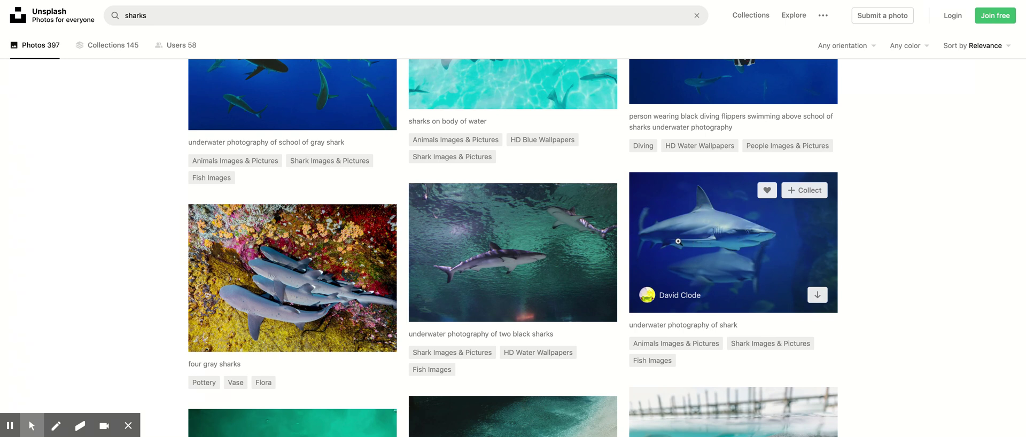
{"action": "scroll", "coordinate": [708, 251], "scroll_direction": "down", "scroll_amount": 3}
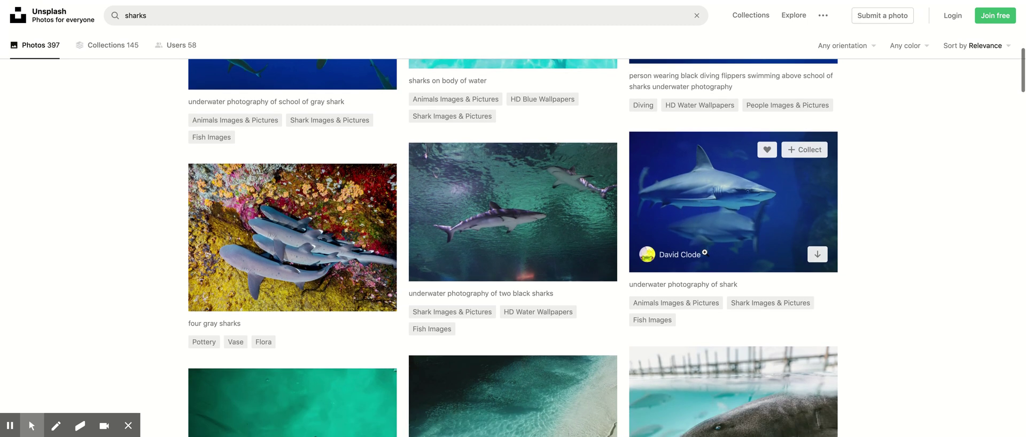
{"action": "scroll", "coordinate": [705, 253], "scroll_direction": "down", "scroll_amount": 4}
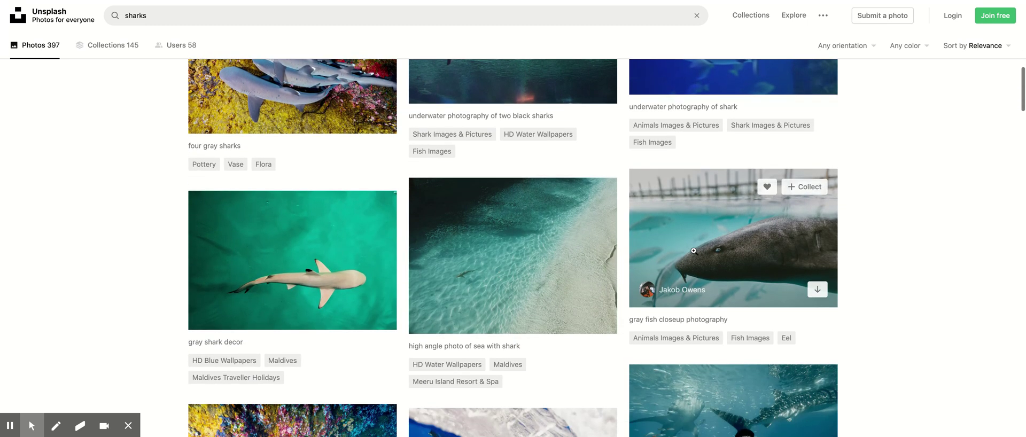
{"action": "scroll", "coordinate": [679, 255], "scroll_direction": "down", "scroll_amount": 1}
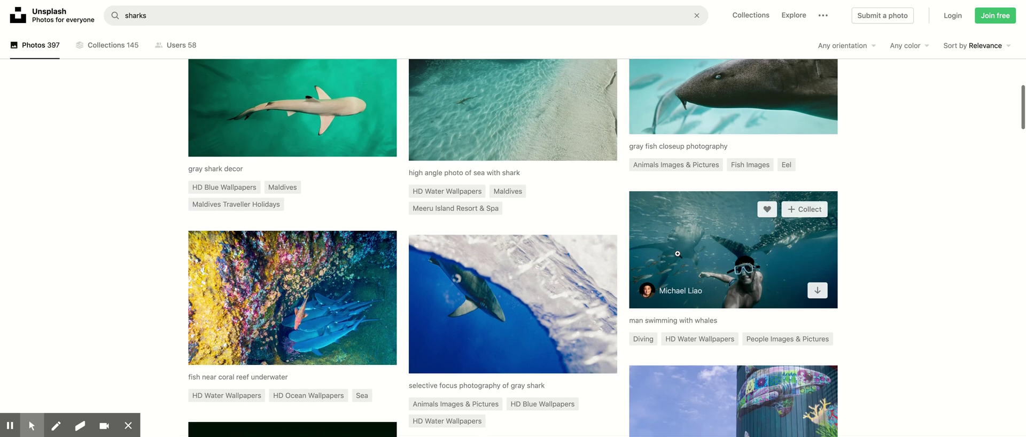
{"action": "scroll", "coordinate": [301, 199], "scroll_direction": "up", "scroll_amount": 1}
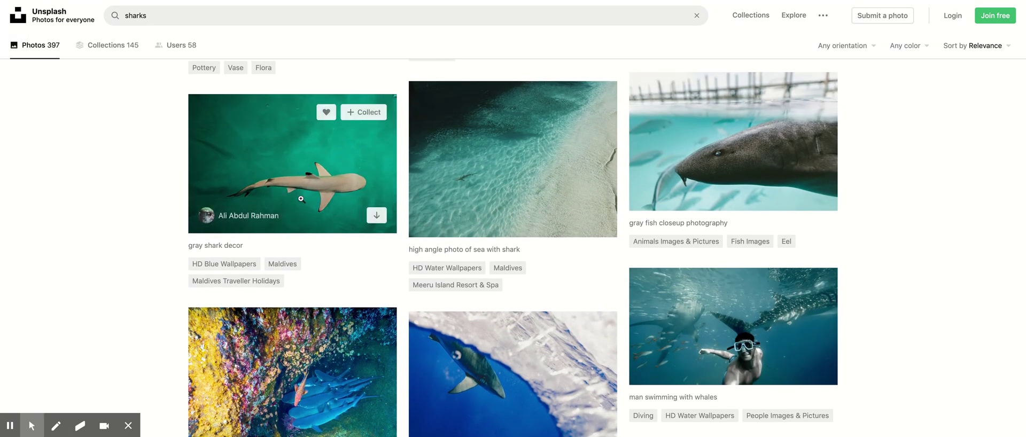
{"action": "scroll", "coordinate": [301, 199], "scroll_direction": "down", "scroll_amount": 1}
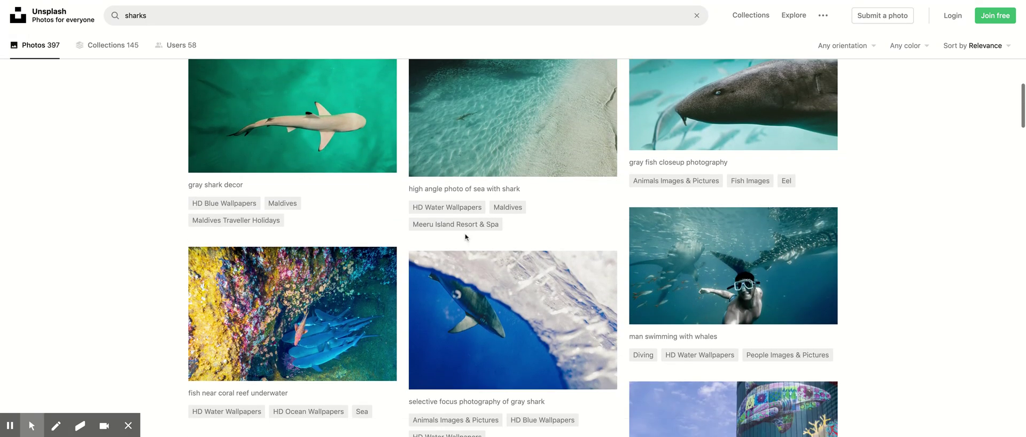
{"action": "scroll", "coordinate": [804, 256], "scroll_direction": "down", "scroll_amount": 6}
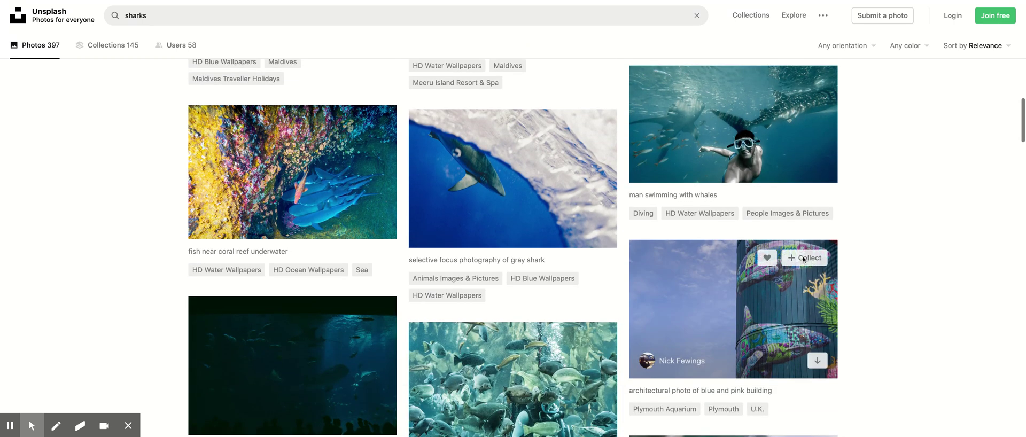
{"action": "scroll", "coordinate": [803, 257], "scroll_direction": "down", "scroll_amount": 7}
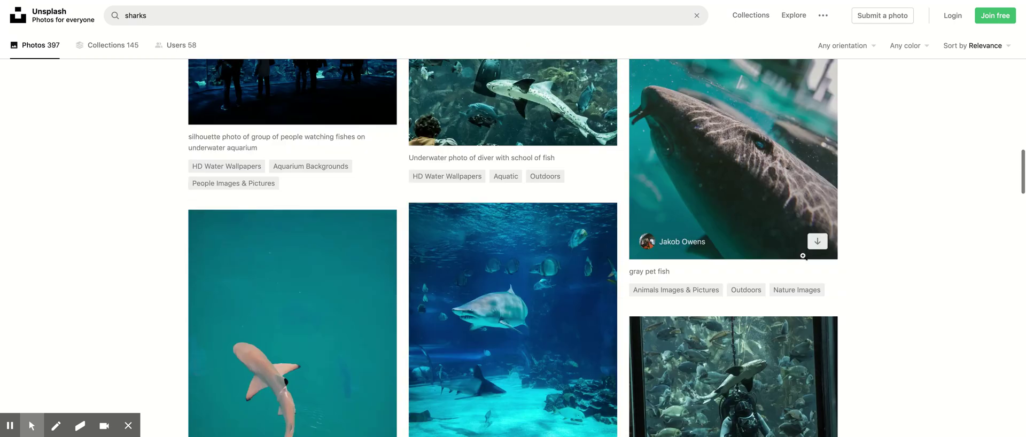
{"action": "scroll", "coordinate": [803, 256], "scroll_direction": "down", "scroll_amount": 7}
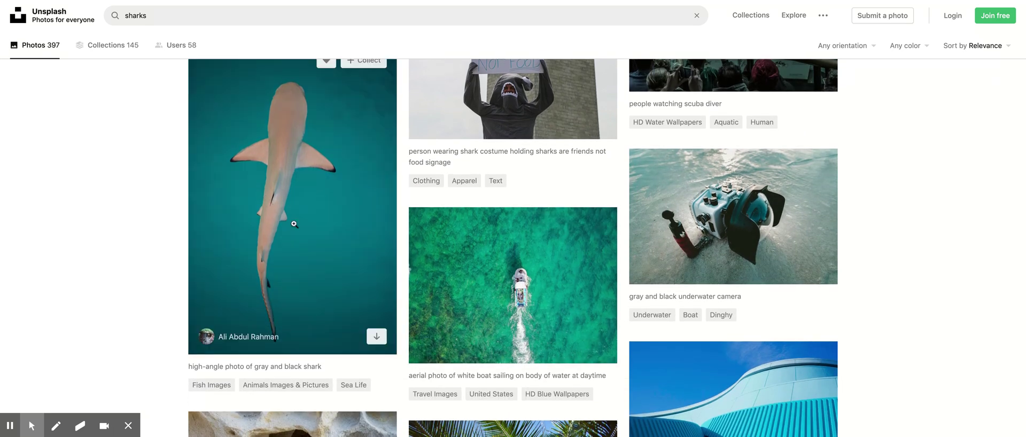
{"action": "scroll", "coordinate": [293, 223], "scroll_direction": "down", "scroll_amount": 3}
{"action": "scroll", "coordinate": [294, 224], "scroll_direction": "up", "scroll_amount": 3}
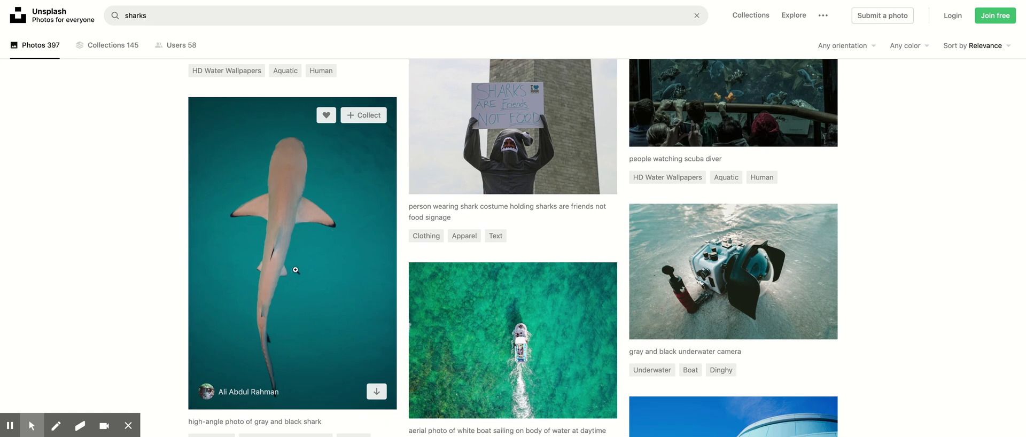
Step: Download the high-angle gray and black shark photo for free
{"action": "left_click", "coordinate": [272, 207]}
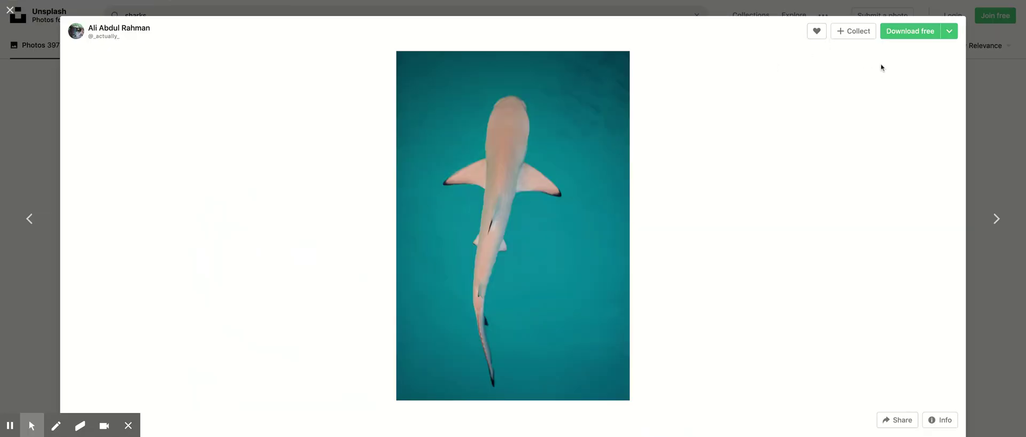
{"action": "left_click", "coordinate": [906, 33]}
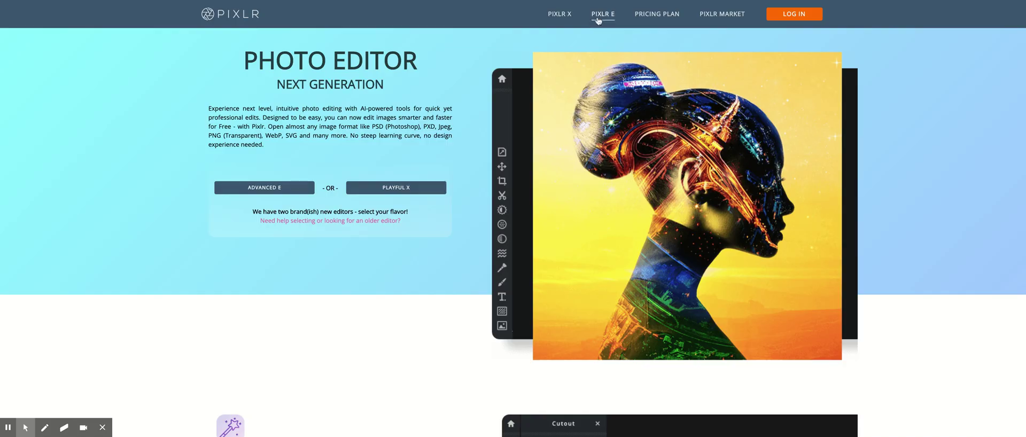
Step: Open the downloaded shark photo in Pixlr E, pre-resized to Full HD 1280 × 1920
{"action": "left_click", "coordinate": [595, 19]}
{"action": "left_click", "coordinate": [236, 132]}
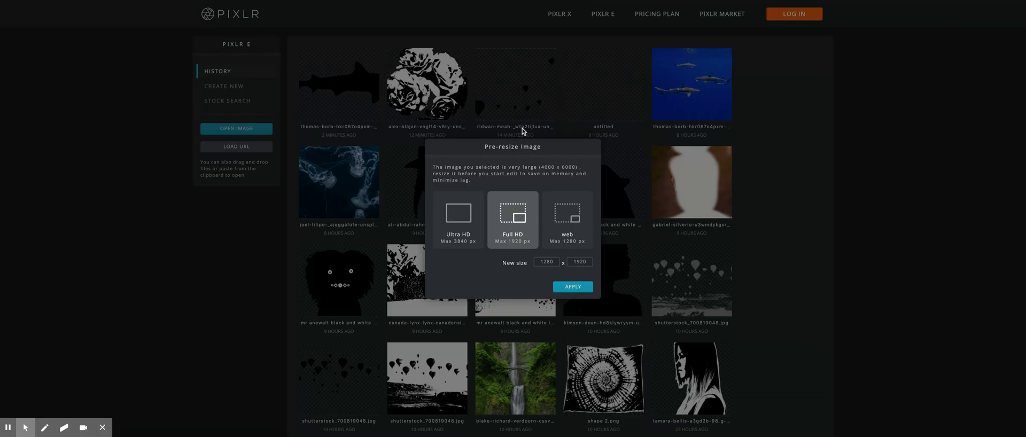
{"action": "left_click", "coordinate": [568, 286]}
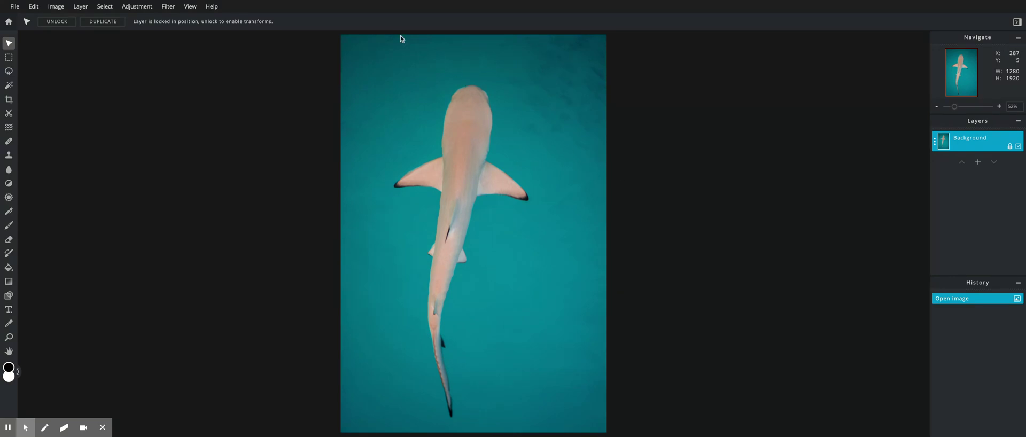
Step: Apply a Threshold adjustment at level 102 to the shark photo
{"action": "left_click", "coordinate": [141, 12]}
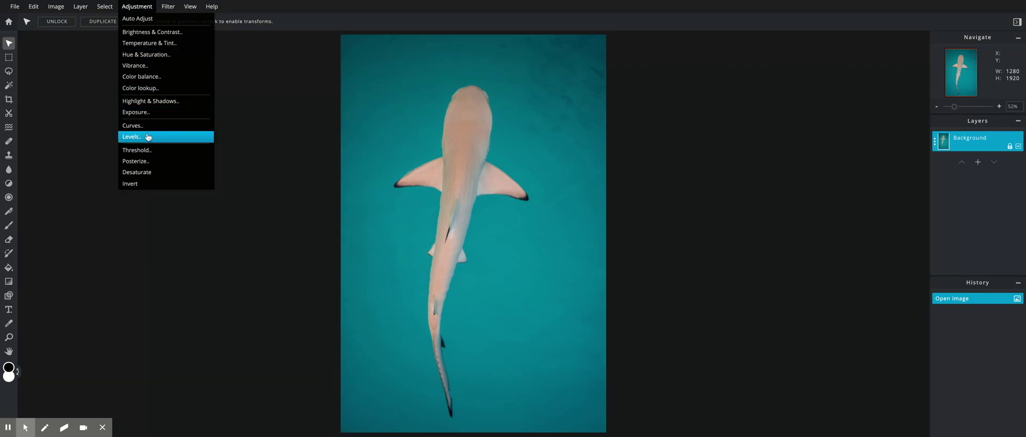
{"action": "left_click", "coordinate": [148, 150]}
{"action": "left_click_drag", "start_coordinate": [477, 200], "coordinate": [169, 129]}
{"action": "mouse_move", "coordinate": [206, 161]}
{"action": "left_mouse_down"}
{"action": "mouse_move", "coordinate": [178, 160]}
{"action": "mouse_move", "coordinate": [195, 161]}
{"action": "left_mouse_up"}
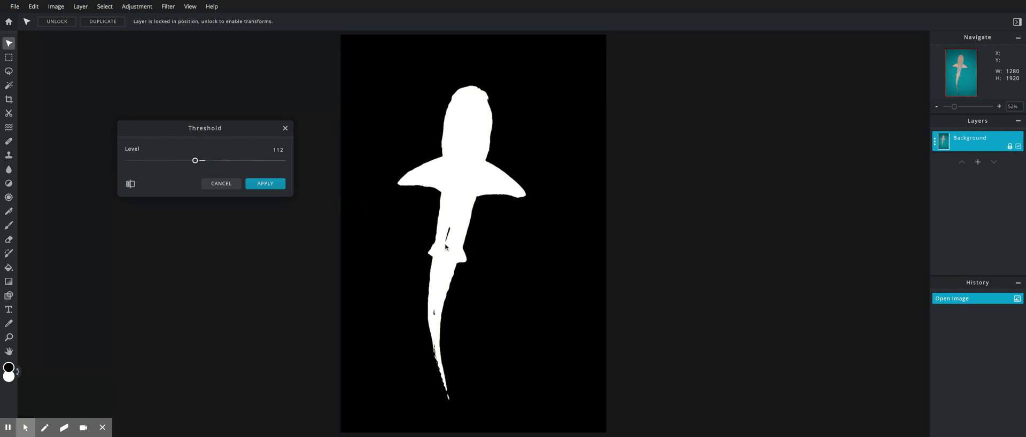
{"action": "mouse_move", "coordinate": [195, 160]}
{"action": "left_mouse_down"}
{"action": "mouse_move", "coordinate": [218, 161]}
{"action": "mouse_move", "coordinate": [184, 160]}
{"action": "mouse_move", "coordinate": [219, 161]}
{"action": "mouse_move", "coordinate": [189, 161]}
{"action": "left_mouse_up"}
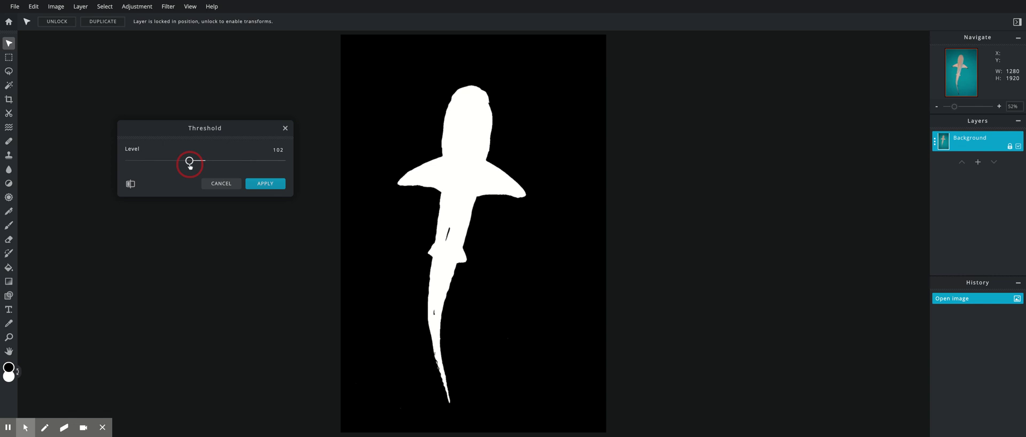
{"action": "left_click_drag", "start_coordinate": [190, 160], "coordinate": [189, 160]}
{"action": "left_click", "coordinate": [270, 185]}
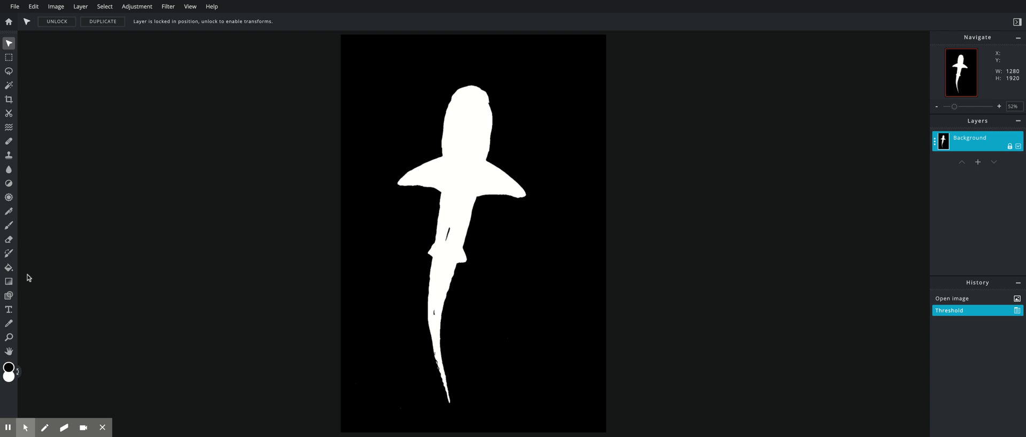
{"action": "left_click", "coordinate": [9, 226]}
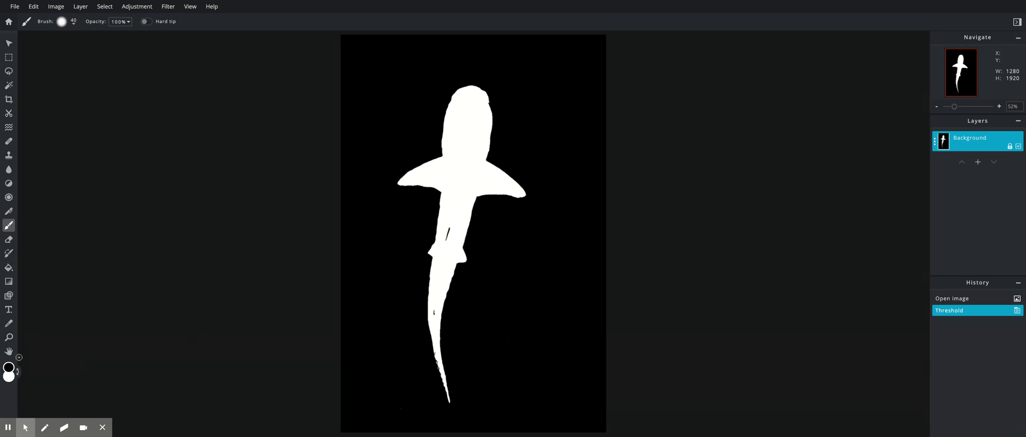
Step: Paint white over the dark marks on the shark's body and head
{"action": "key", "text": "x"}
{"action": "left_click_drag", "start_coordinate": [450, 234], "coordinate": [437, 319]}
{"action": "left_click", "coordinate": [484, 134]}
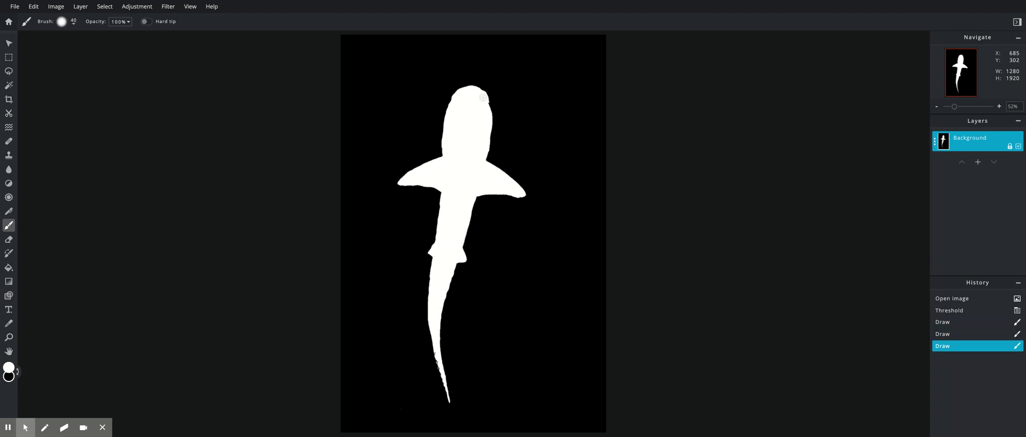
{"action": "left_click_drag", "start_coordinate": [482, 93], "coordinate": [487, 109]}
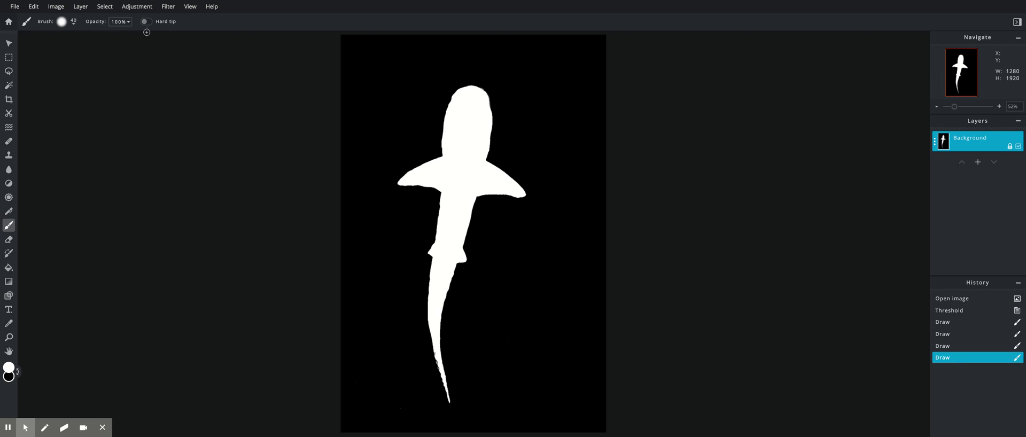
{"action": "key", "text": "ctrl+z"}
Step: Lower the brush softness and repaint the top of the shark's head white
{"action": "left_click", "coordinate": [73, 22]}
{"action": "left_click_drag", "start_coordinate": [164, 74], "coordinate": [150, 74]}
{"action": "left_click", "coordinate": [481, 105]}
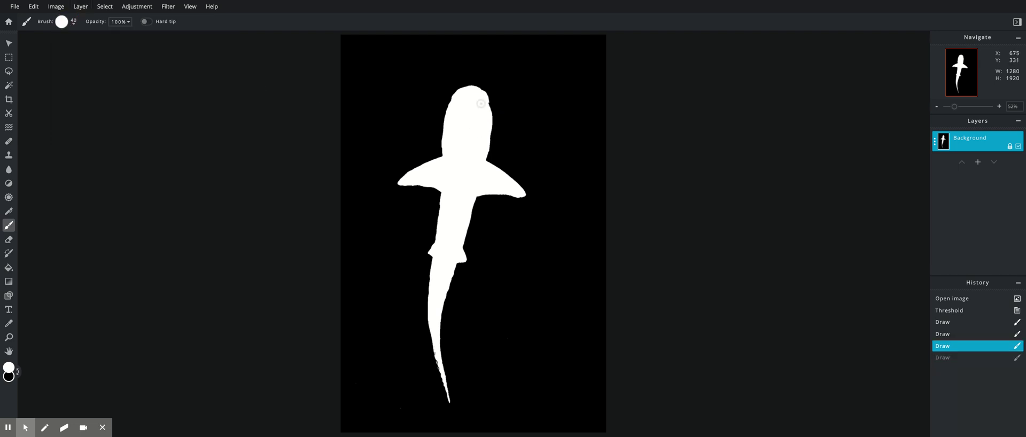
{"action": "mouse_move", "coordinate": [483, 97]}
{"action": "left_mouse_down"}
{"action": "mouse_move", "coordinate": [457, 157]}
{"action": "mouse_move", "coordinate": [451, 141]}
{"action": "mouse_move", "coordinate": [454, 161]}
{"action": "left_mouse_up"}
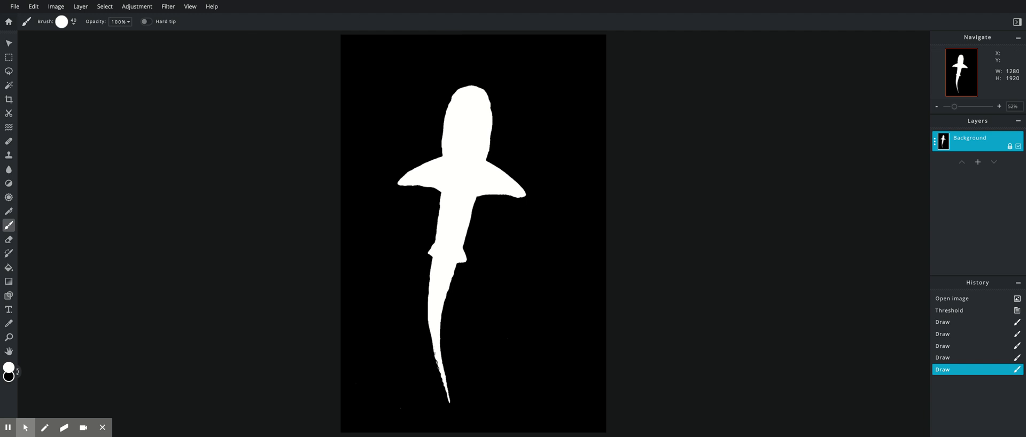
{"action": "left_click", "coordinate": [9, 85]}
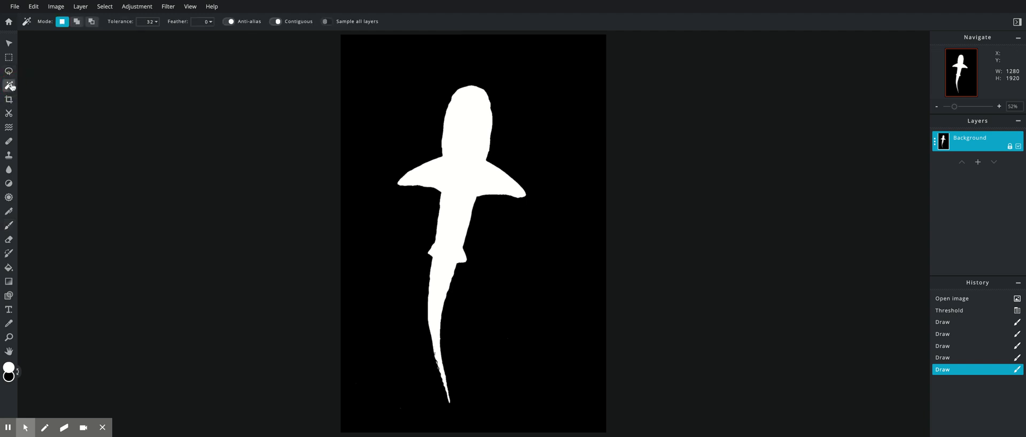
Step: Make the black background around the shark transparent with the Magic Wand
{"action": "left_click", "coordinate": [393, 89]}
{"action": "key", "text": "Delete"}
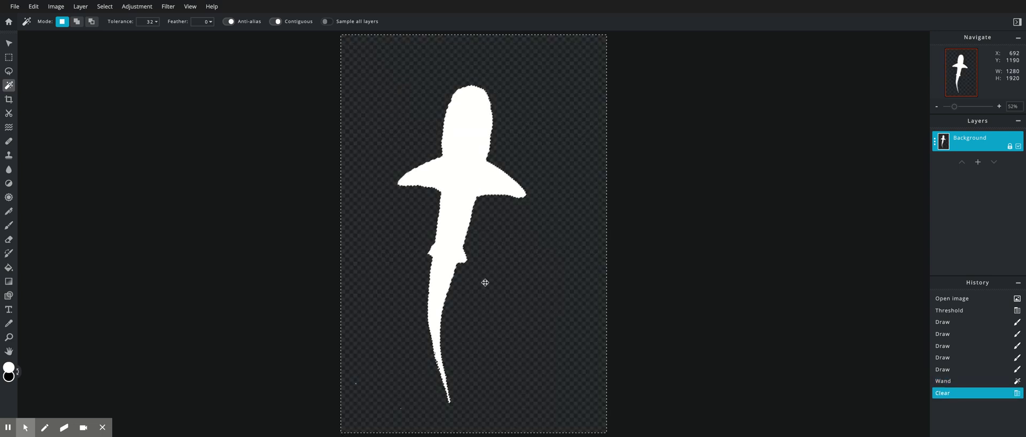
{"action": "left_click", "coordinate": [58, 277]}
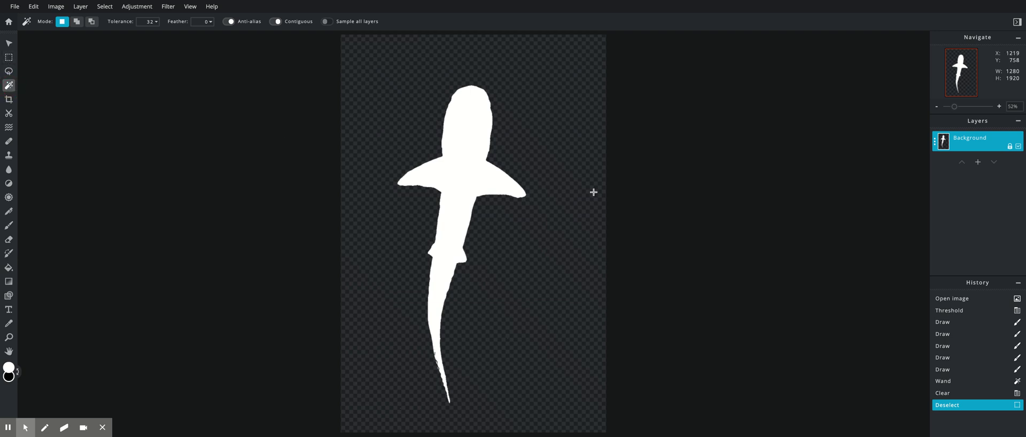
Step: Fill the shark shape with solid black using the Paint Bucket, then deselect
{"action": "left_click", "coordinate": [474, 181]}
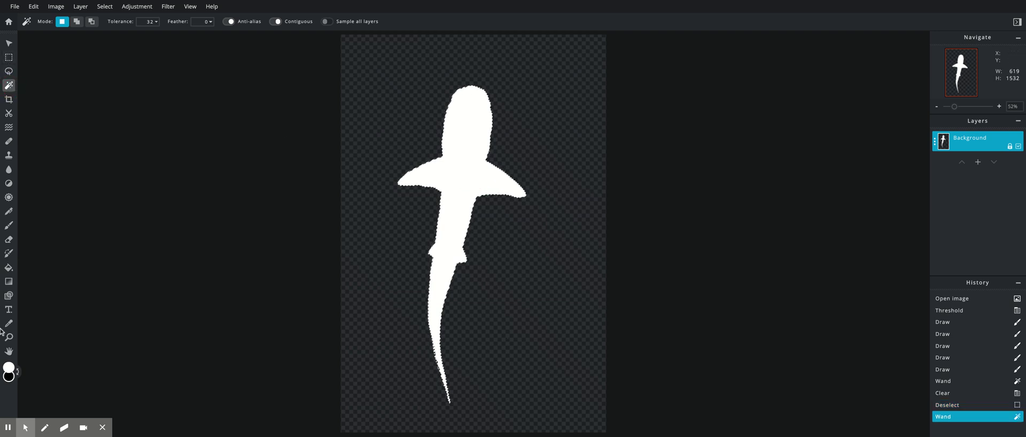
{"action": "left_click", "coordinate": [17, 371]}
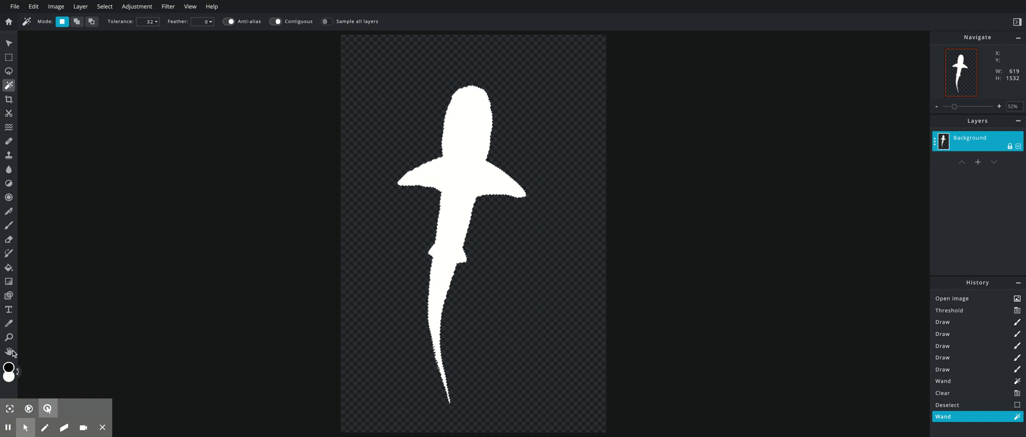
{"action": "left_click", "coordinate": [9, 268]}
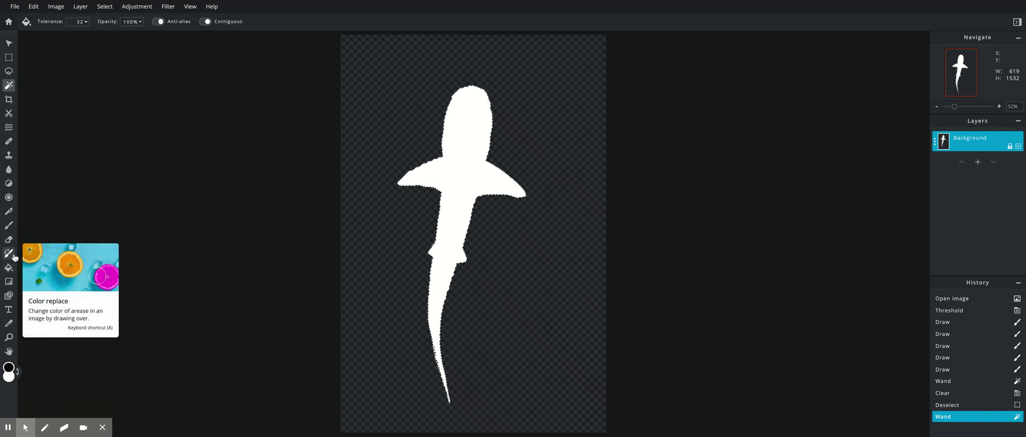
{"action": "left_click", "coordinate": [475, 177]}
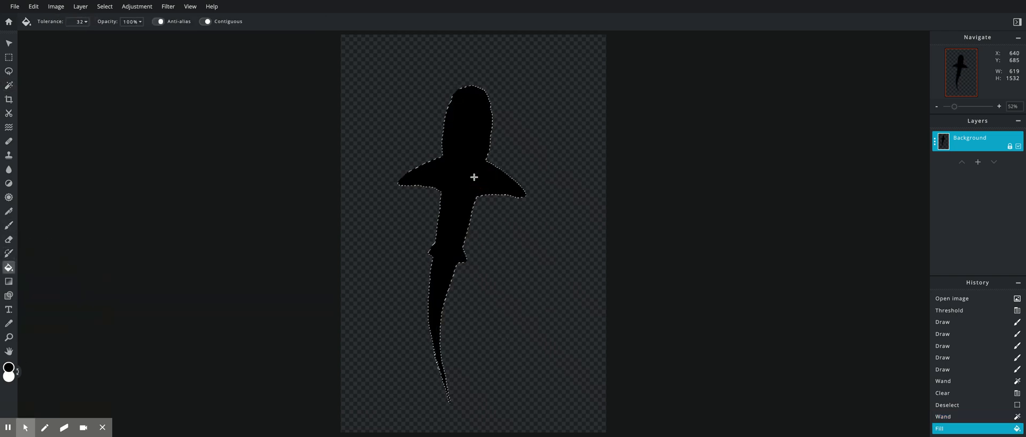
{"action": "key", "text": "ctrl+d"}
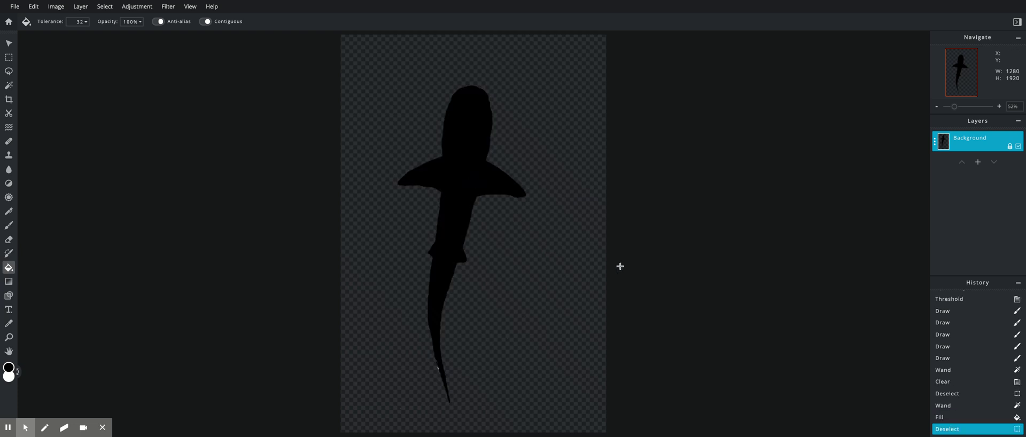
Step: Zoom in on the tail and erase the white sliver and stray white specks
{"action": "left_click_drag", "start_coordinate": [955, 106], "coordinate": [966, 107]}
{"action": "left_click_drag", "start_coordinate": [958, 76], "coordinate": [957, 89]}
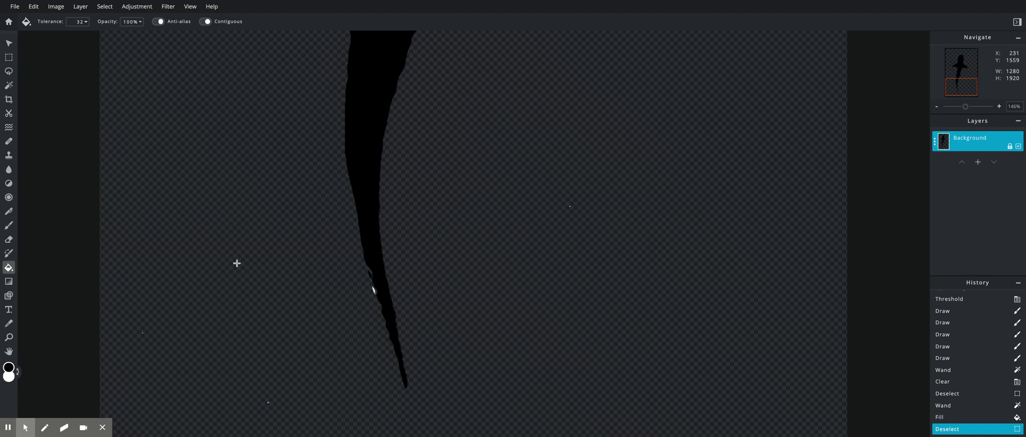
{"action": "key", "text": "e"}
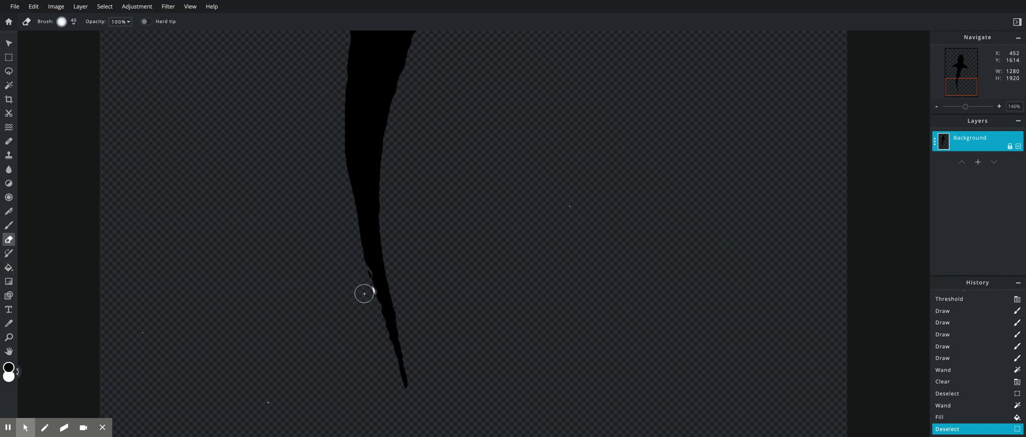
{"action": "left_click_drag", "start_coordinate": [367, 293], "coordinate": [366, 293]}
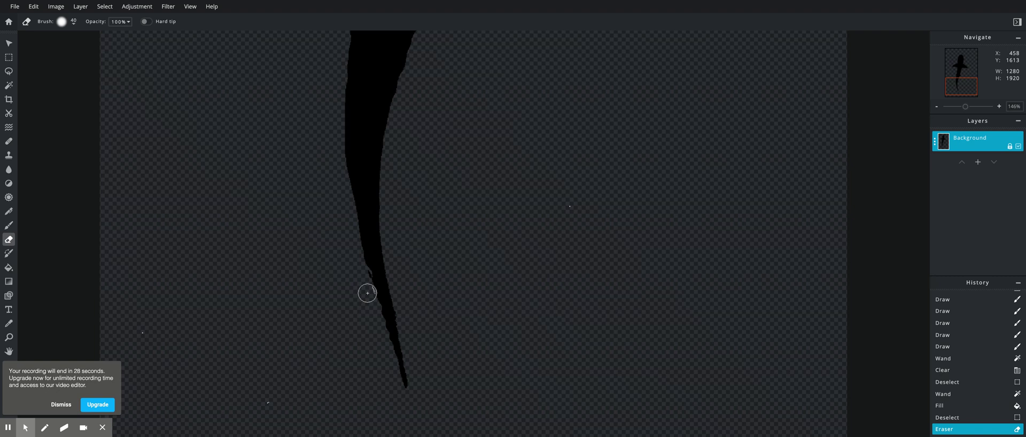
{"action": "left_click", "coordinate": [266, 405]}
{"action": "left_click", "coordinate": [260, 403]}
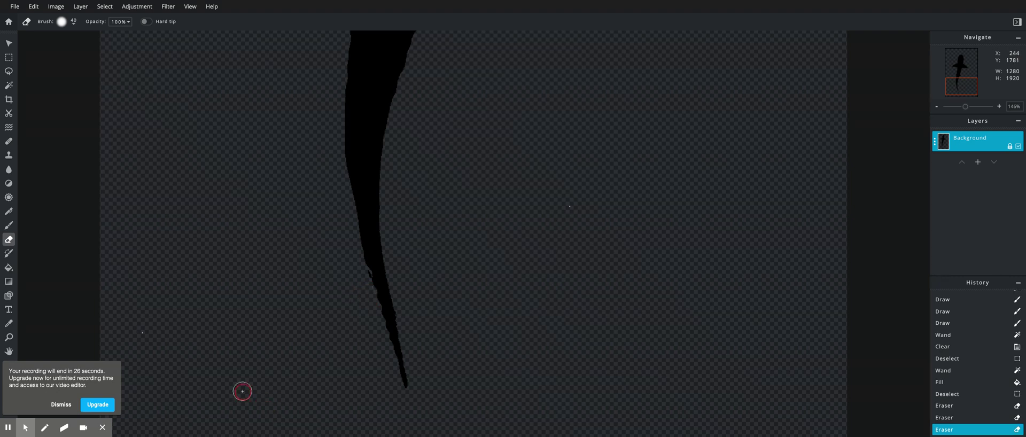
{"action": "left_click", "coordinate": [142, 335]}
{"action": "left_click", "coordinate": [138, 332]}
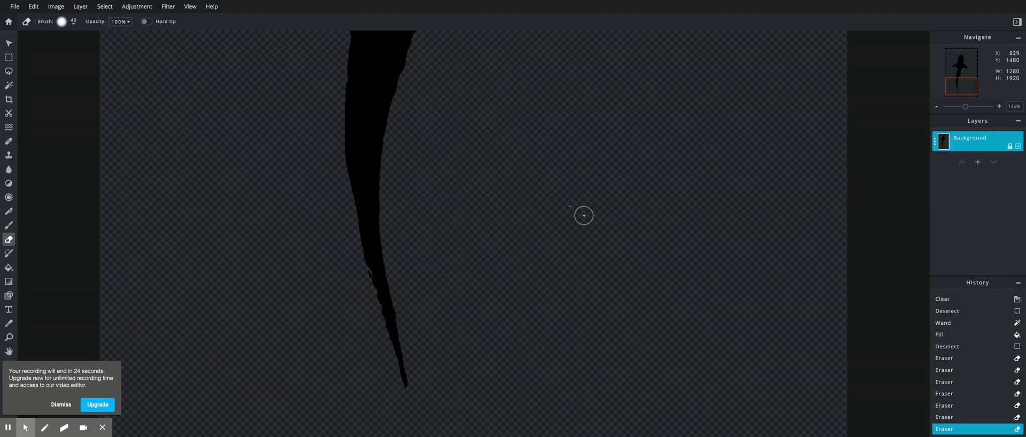
Step: Zoom back out to 53% to view the whole shark
{"action": "left_click", "coordinate": [961, 106]}
{"action": "left_click_drag", "start_coordinate": [960, 106], "coordinate": [956, 106]}
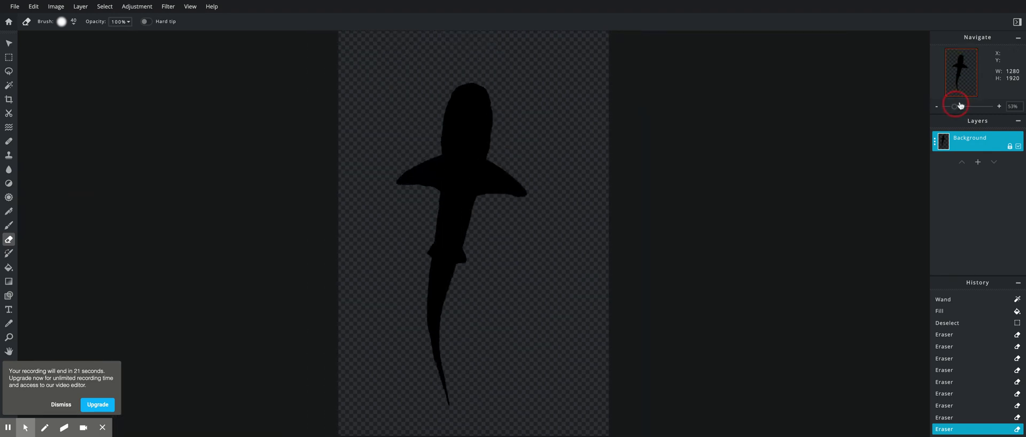
{"action": "left_click", "coordinate": [15, 6]}
Step: Save the silhouette as a 1280 × 1920 PNG under a new file name
{"action": "left_click", "coordinate": [22, 77]}
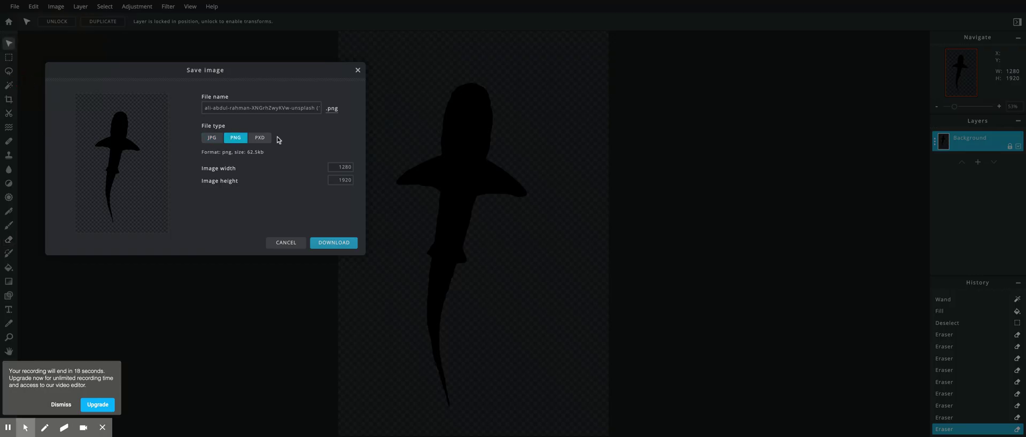
{"action": "triple_click", "coordinate": [279, 109]}
{"action": "type", "text": "M"}
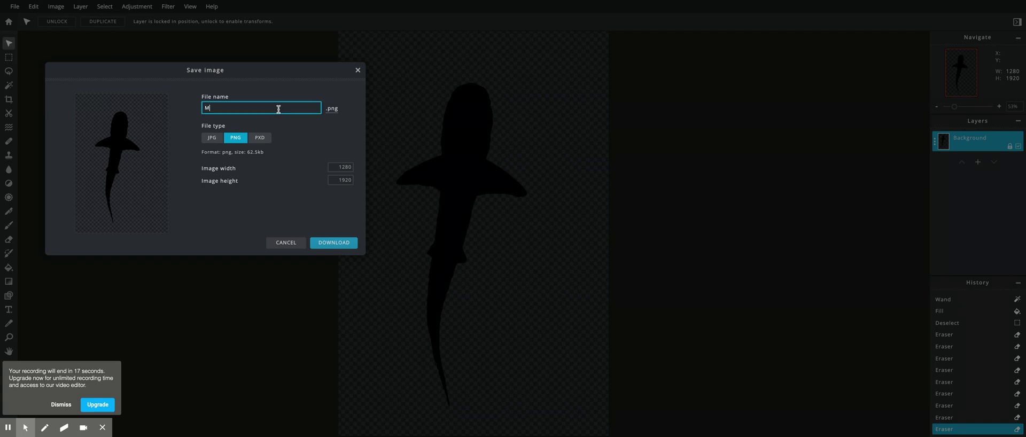
{"action": "type", "text": "r Anwealt Silhouette Shark"}
{"action": "left_click", "coordinate": [324, 246]}
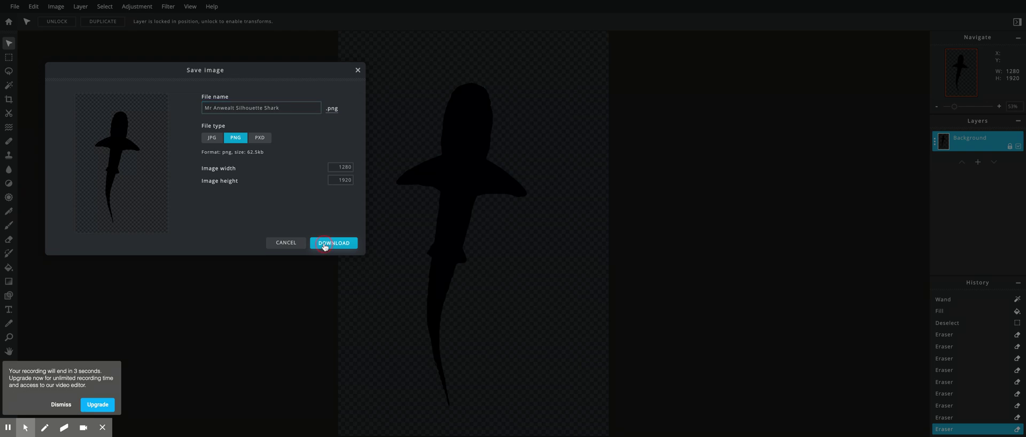